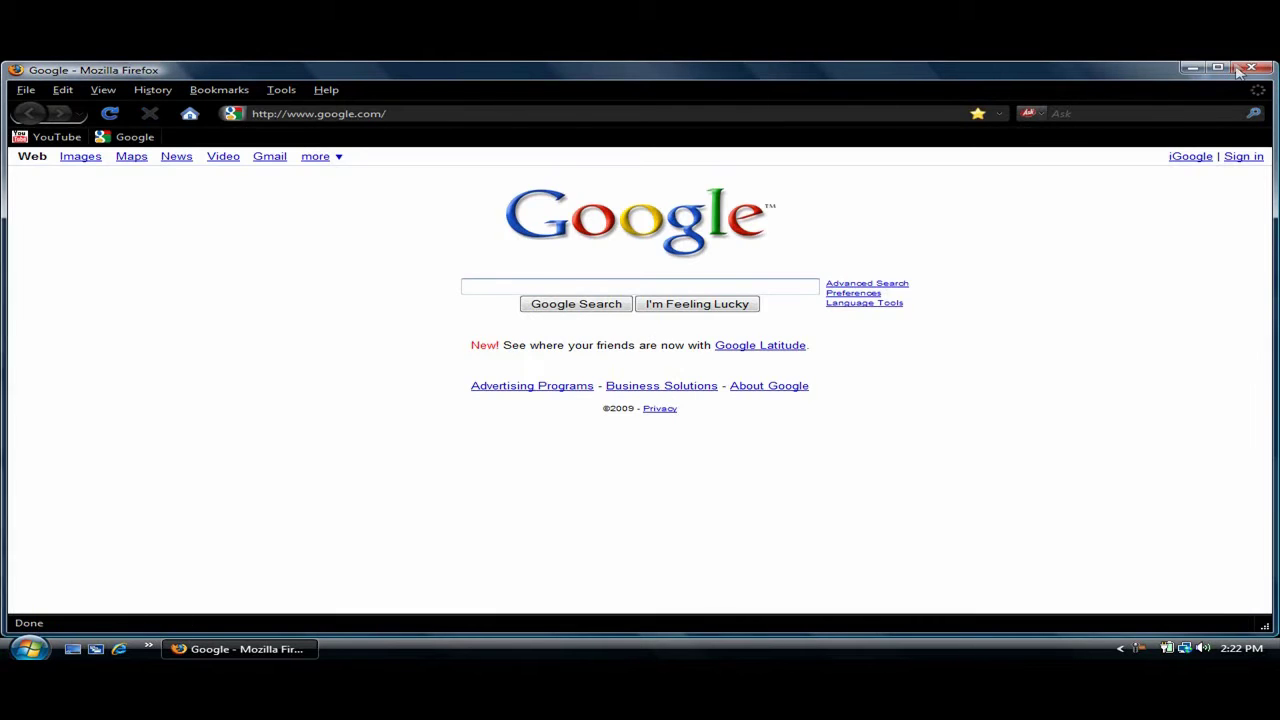
Maximize Firefox and load Sumopaint.com from the address bar
{"action": "left_click", "coordinate": [1220, 68]}
{"action": "left_click", "coordinate": [402, 107]}
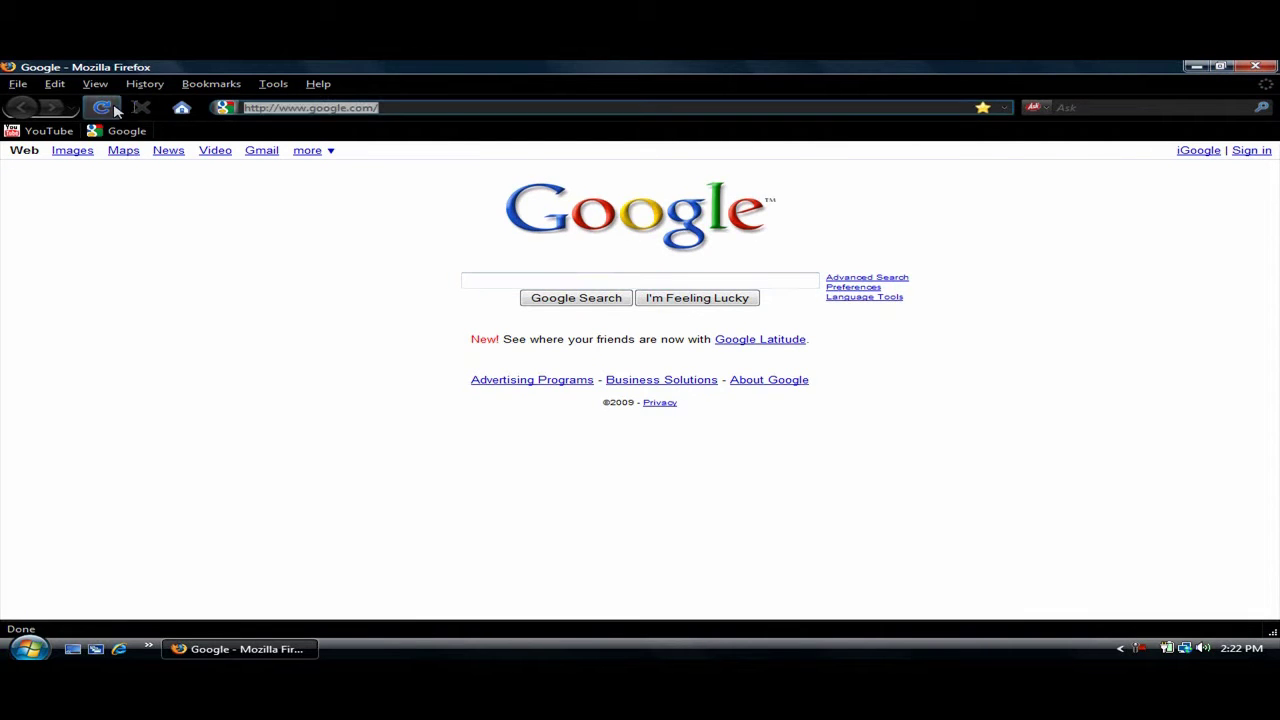
{"action": "type", "text": "Su"}
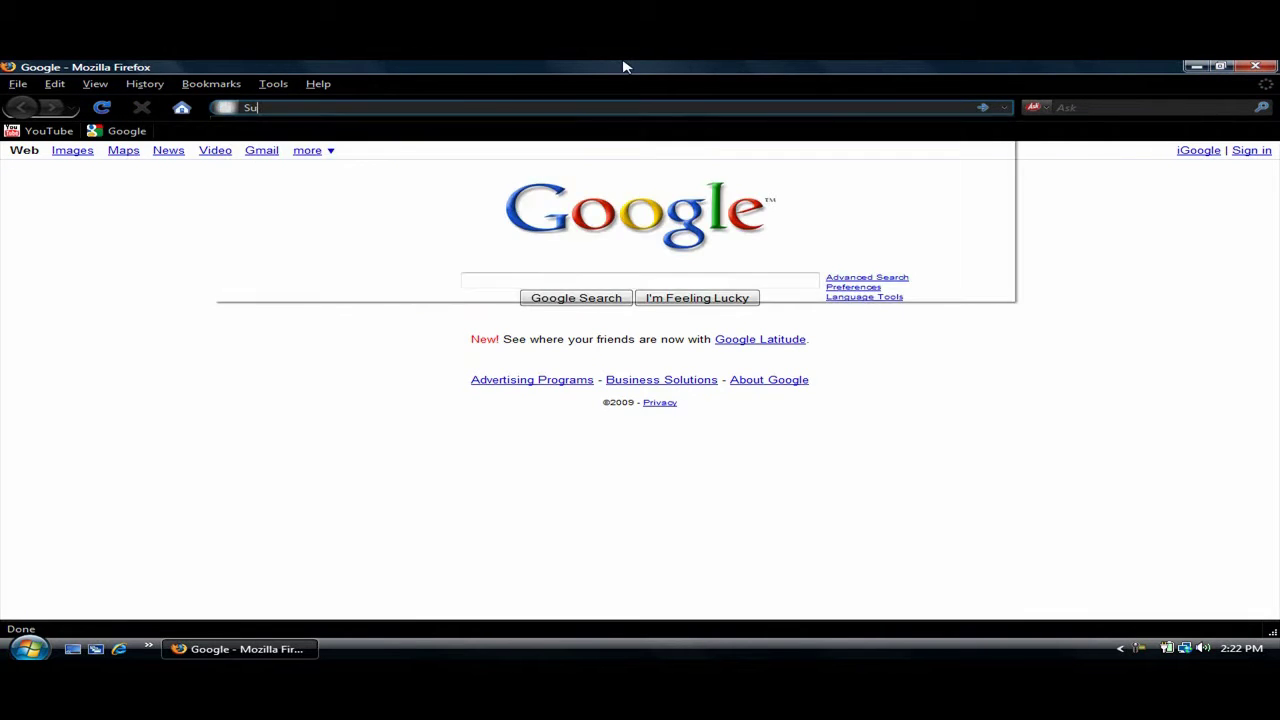
{"action": "type", "text": "mopaint"}
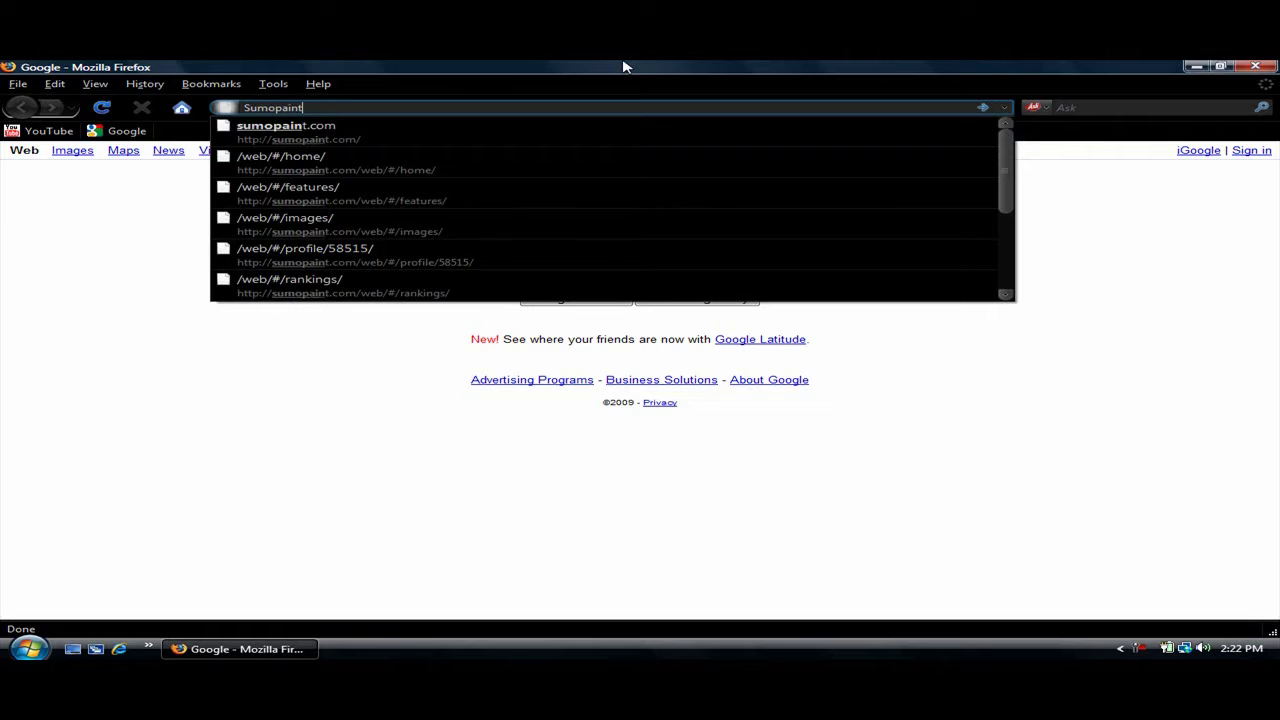
{"action": "type", "text": ".com"}
{"action": "key", "text": "Return"}
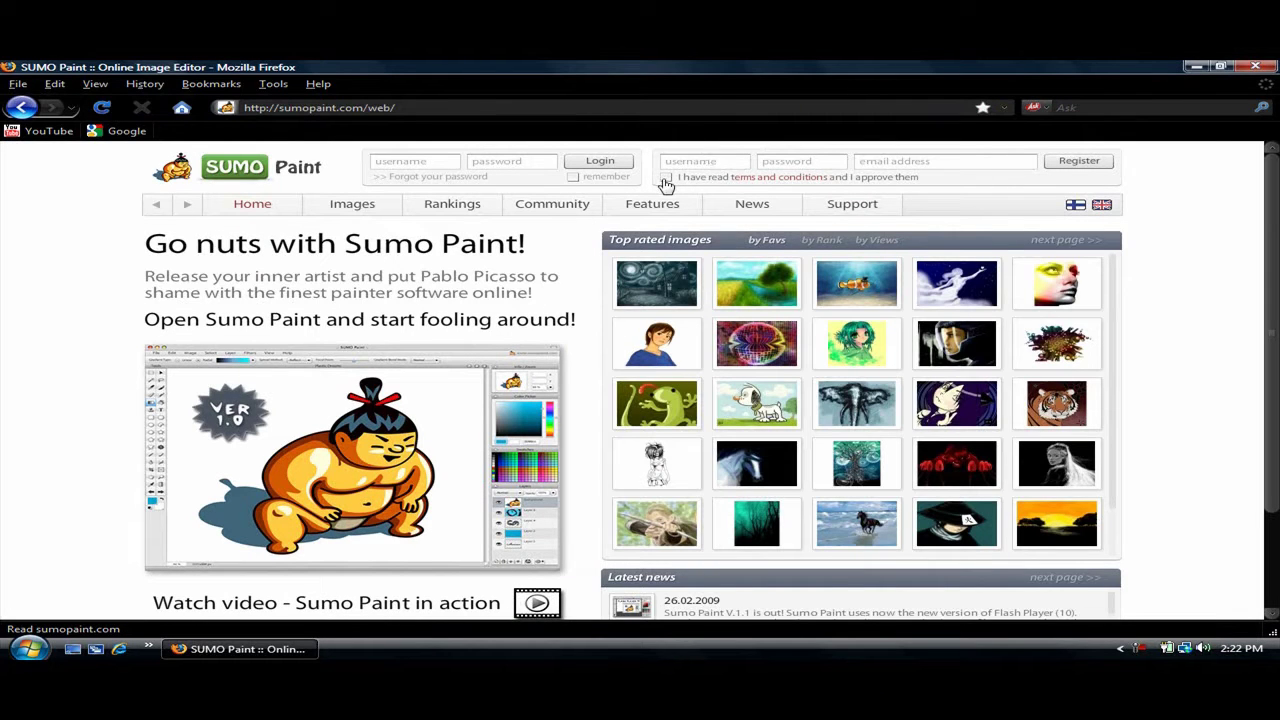
Leave the register and login forms blank and launch the editor via the 'Open Sumo Paint' promo image
{"action": "left_click", "coordinate": [704, 164]}
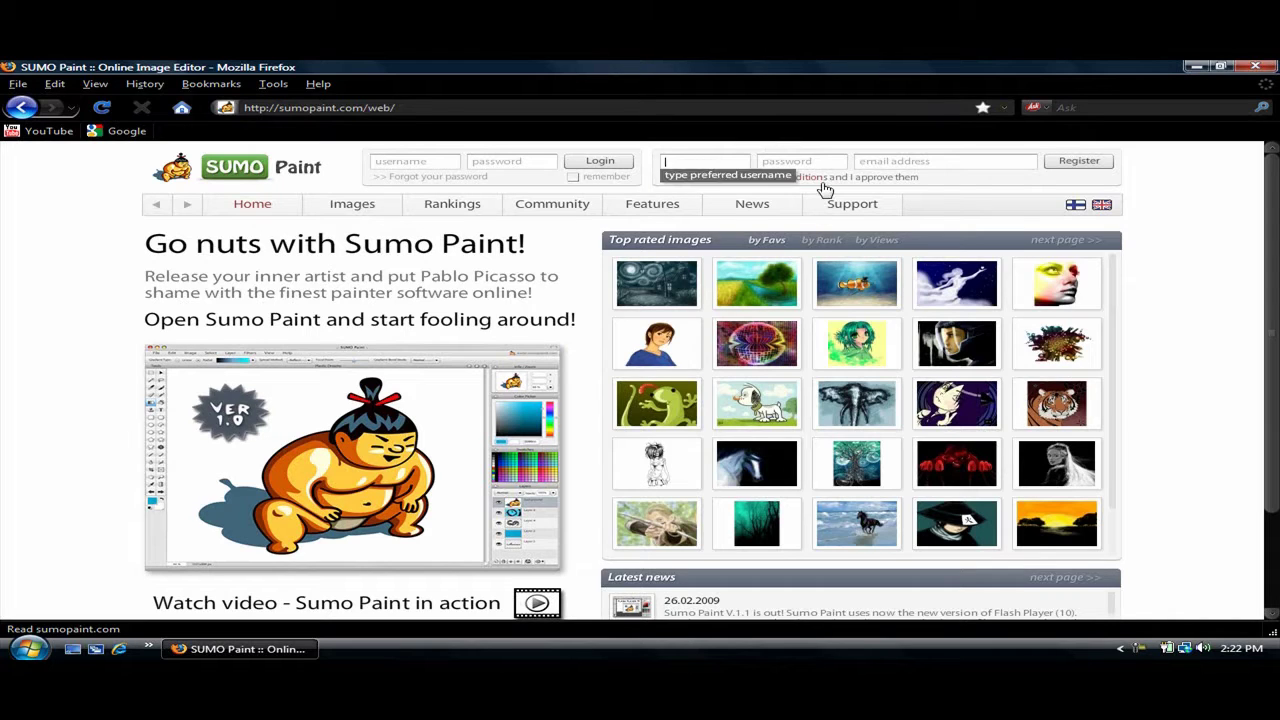
{"action": "left_click", "coordinate": [790, 161]}
{"action": "left_click", "coordinate": [880, 162]}
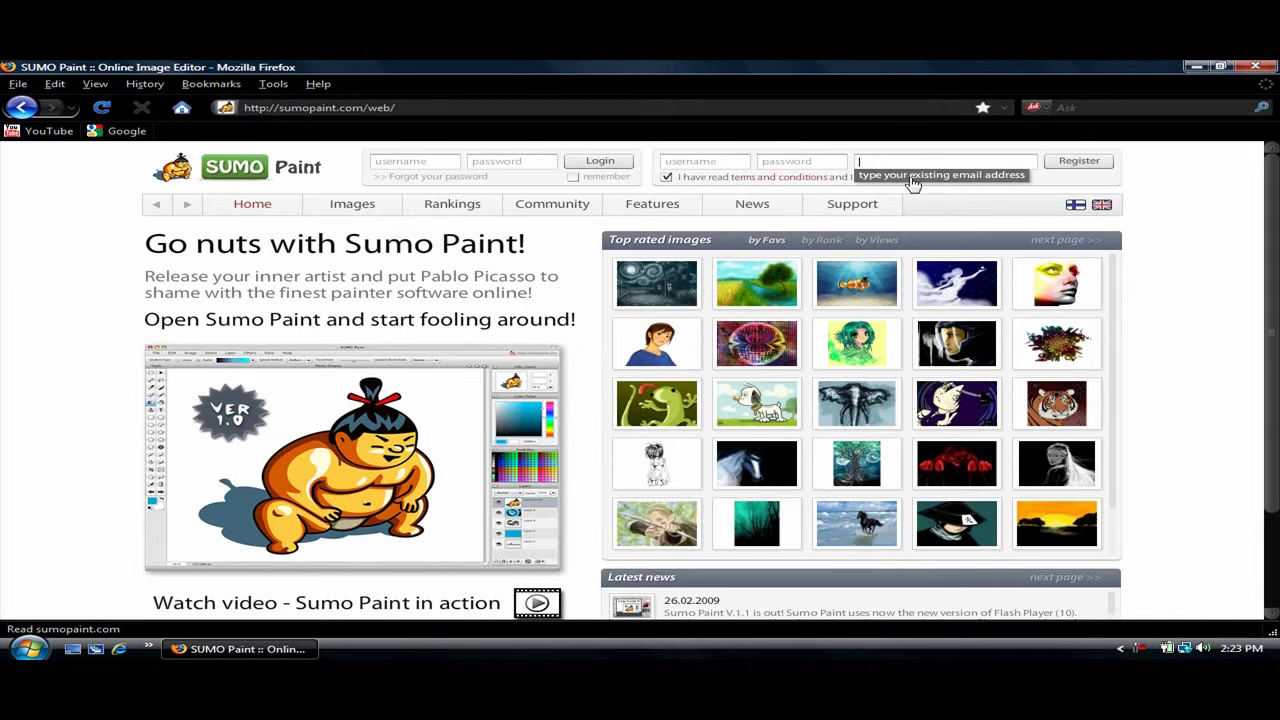
{"action": "left_click", "coordinate": [711, 162]}
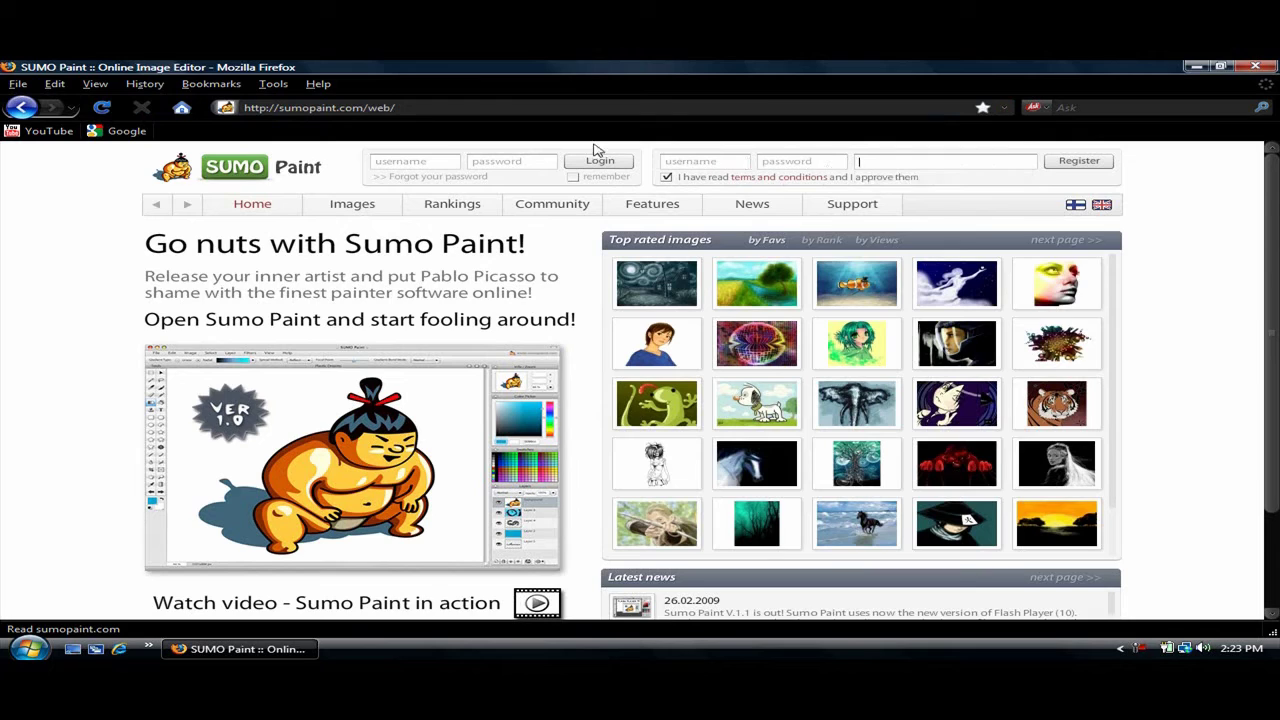
{"action": "left_click", "coordinate": [403, 165]}
{"action": "left_click", "coordinate": [529, 162]}
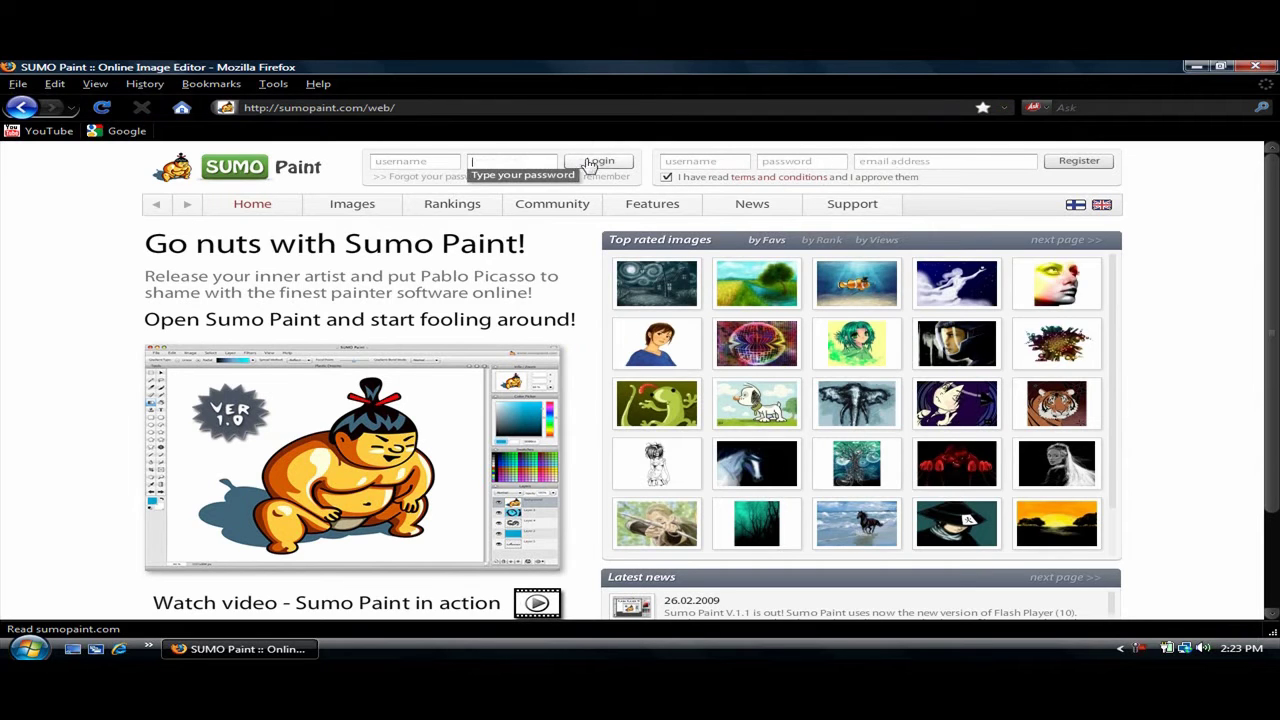
{"action": "left_click", "coordinate": [563, 234]}
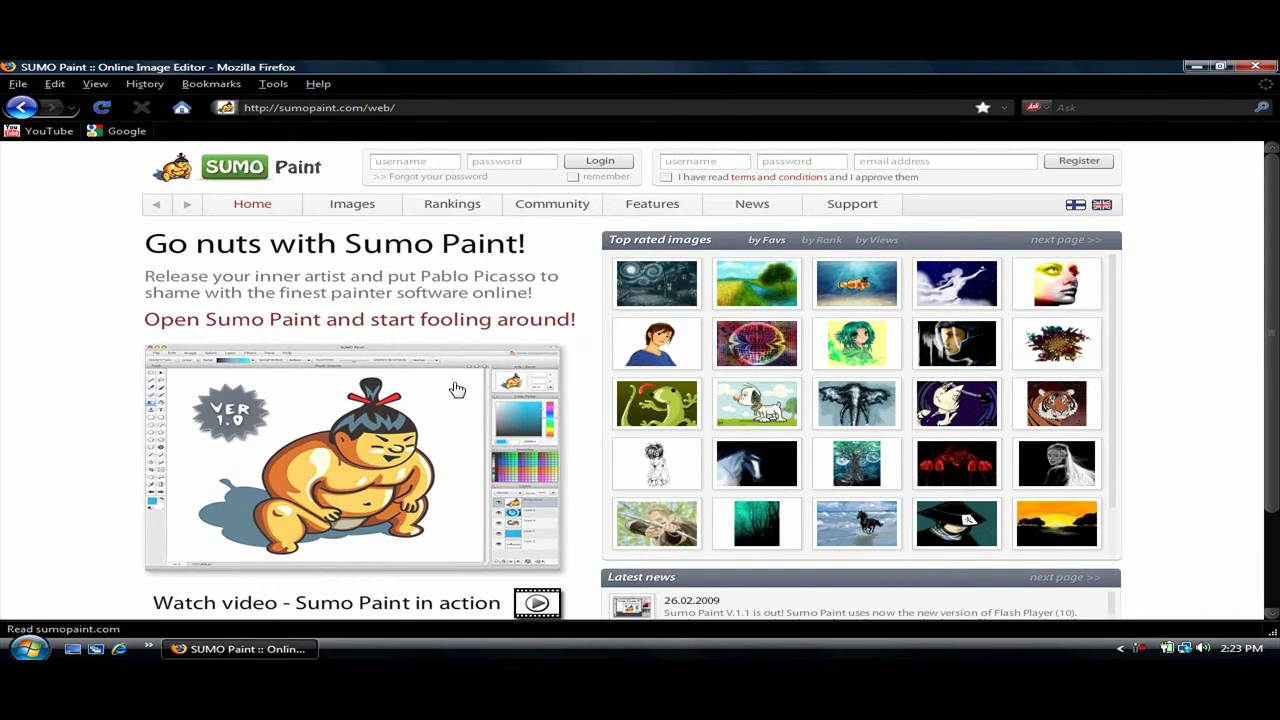
{"action": "left_click", "coordinate": [457, 388]}
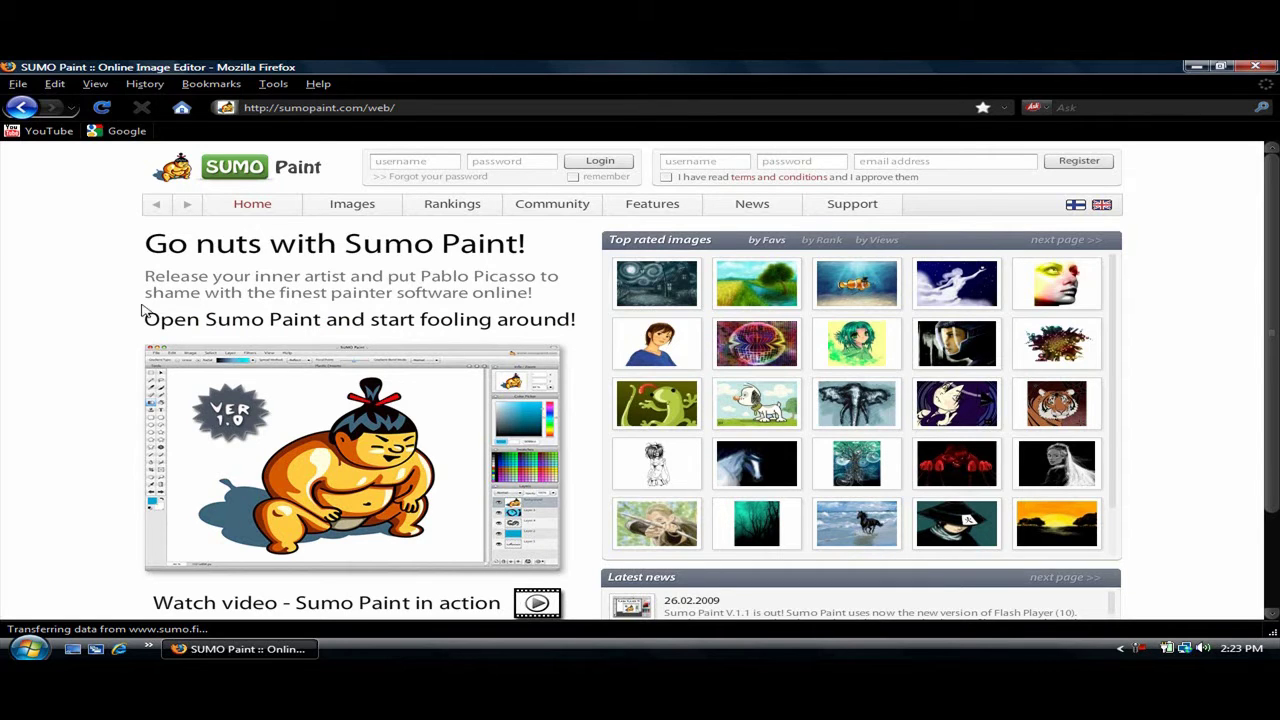
{"action": "scroll", "coordinate": [78, 355], "scroll_direction": "down", "scroll_amount": 3}
{"action": "scroll", "coordinate": [78, 357], "scroll_direction": "up", "scroll_amount": 3}
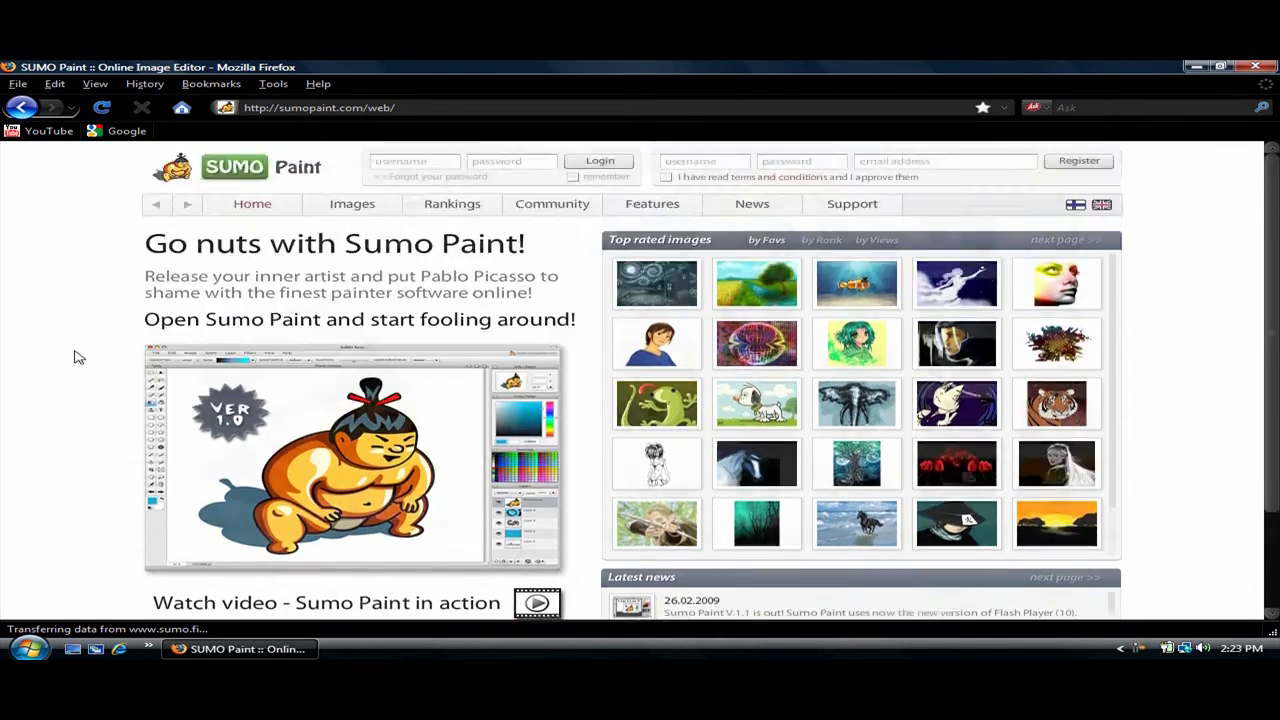
{"action": "scroll", "coordinate": [78, 357], "scroll_direction": "down", "scroll_amount": 3}
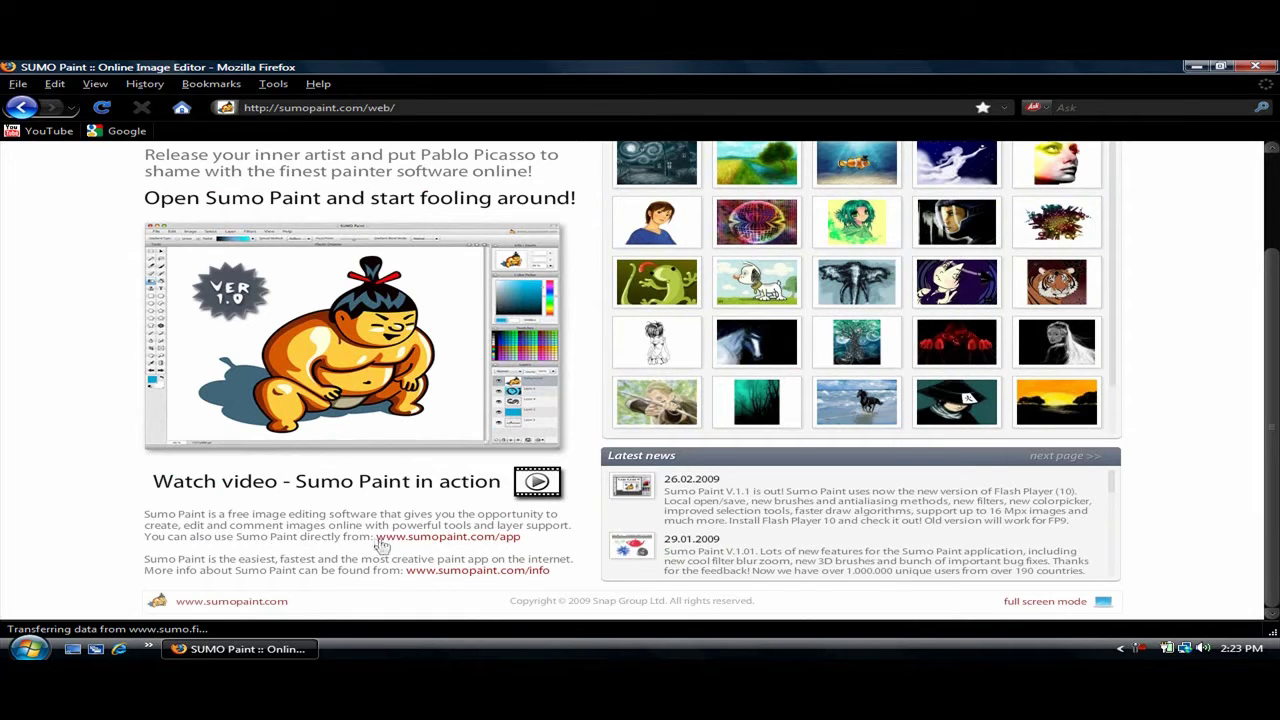
{"action": "left_click", "coordinate": [445, 538]}
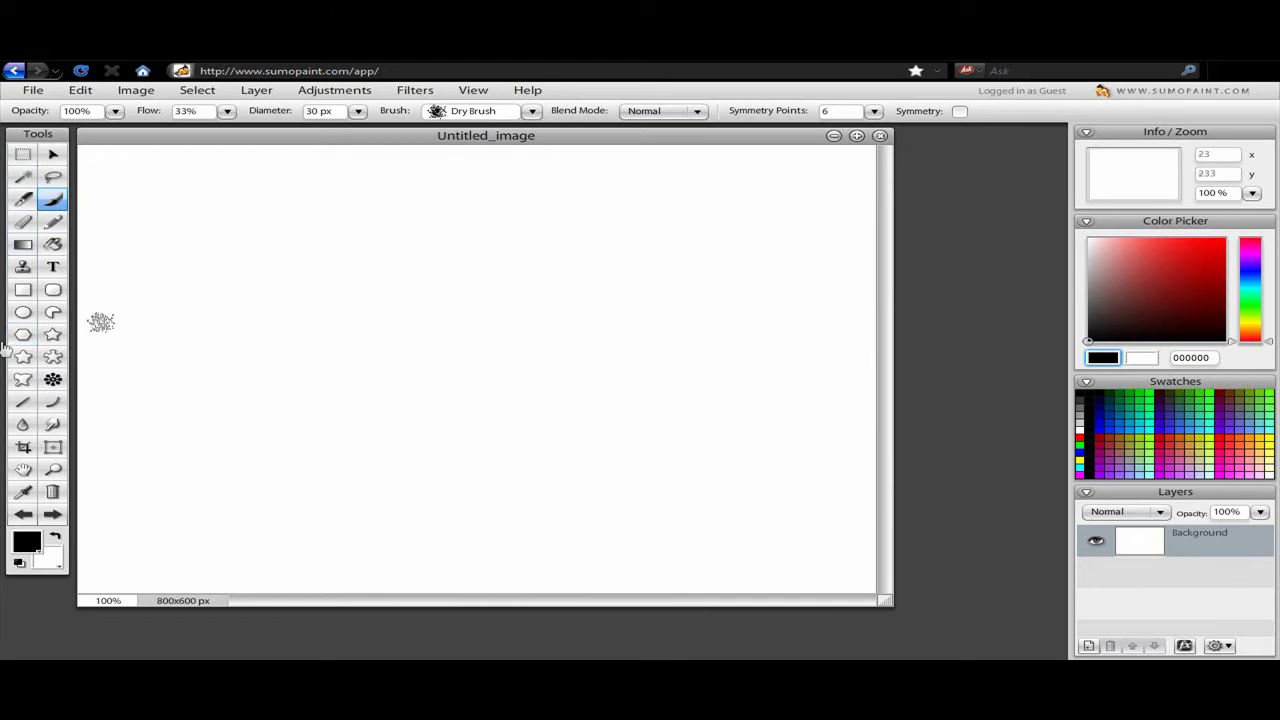
Select the Background layer and switch to the Symmetry Tool with a 10 px round brush
{"action": "left_click", "coordinate": [1157, 568]}
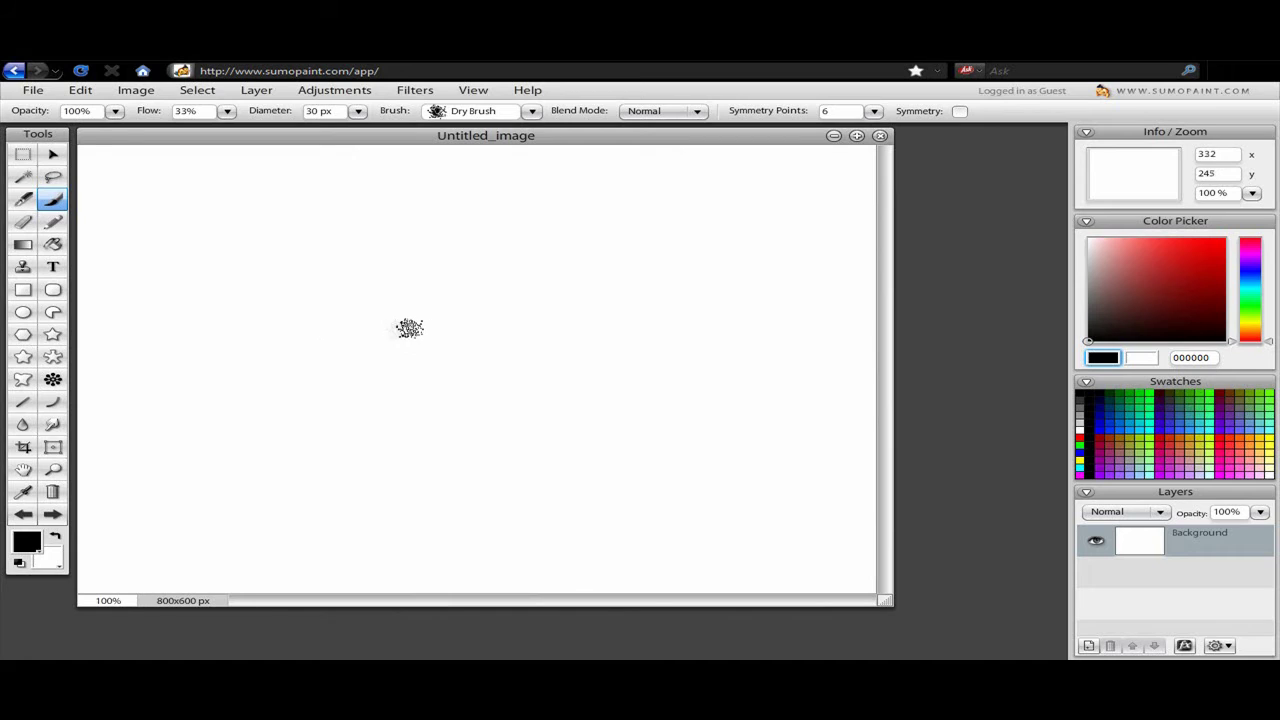
{"action": "left_click", "coordinate": [53, 381]}
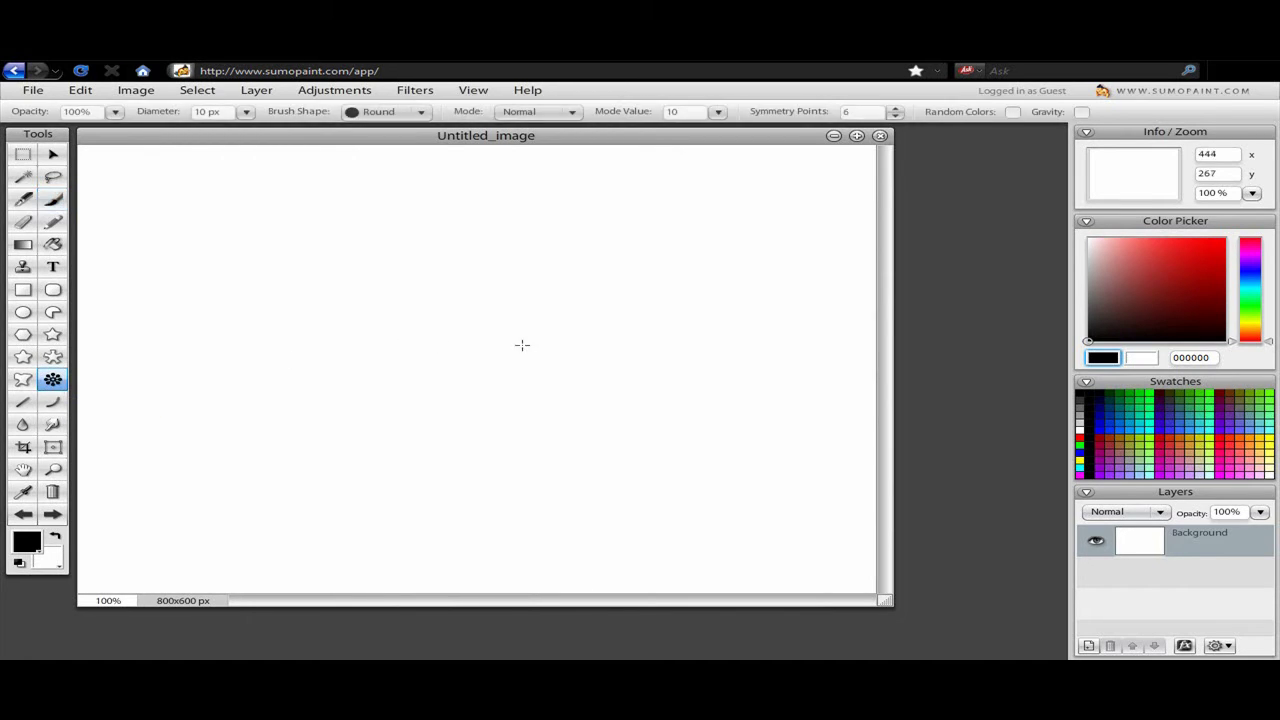
{"action": "mouse_move", "coordinate": [431, 350]}
{"action": "left_mouse_down"}
{"action": "mouse_move", "coordinate": [457, 336]}
{"action": "mouse_move", "coordinate": [392, 297]}
{"action": "mouse_move", "coordinate": [478, 367]}
{"action": "mouse_move", "coordinate": [610, 342]}
{"action": "mouse_move", "coordinate": [499, 190]}
{"action": "mouse_move", "coordinate": [365, 215]}
{"action": "mouse_move", "coordinate": [332, 300]}
{"action": "mouse_move", "coordinate": [332, 395]}
{"action": "mouse_move", "coordinate": [352, 440]}
{"action": "mouse_move", "coordinate": [617, 196]}
{"action": "mouse_move", "coordinate": [540, 466]}
{"action": "left_mouse_up"}
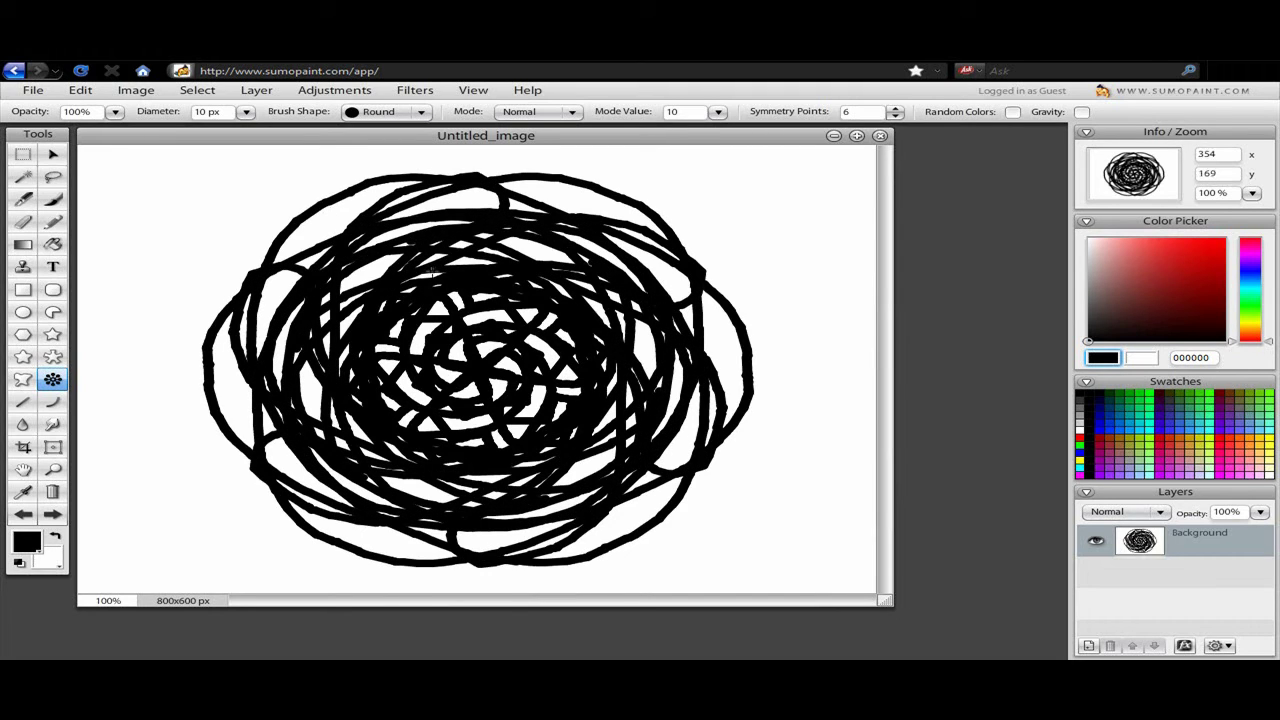
{"action": "key", "text": "ctrl+z"}
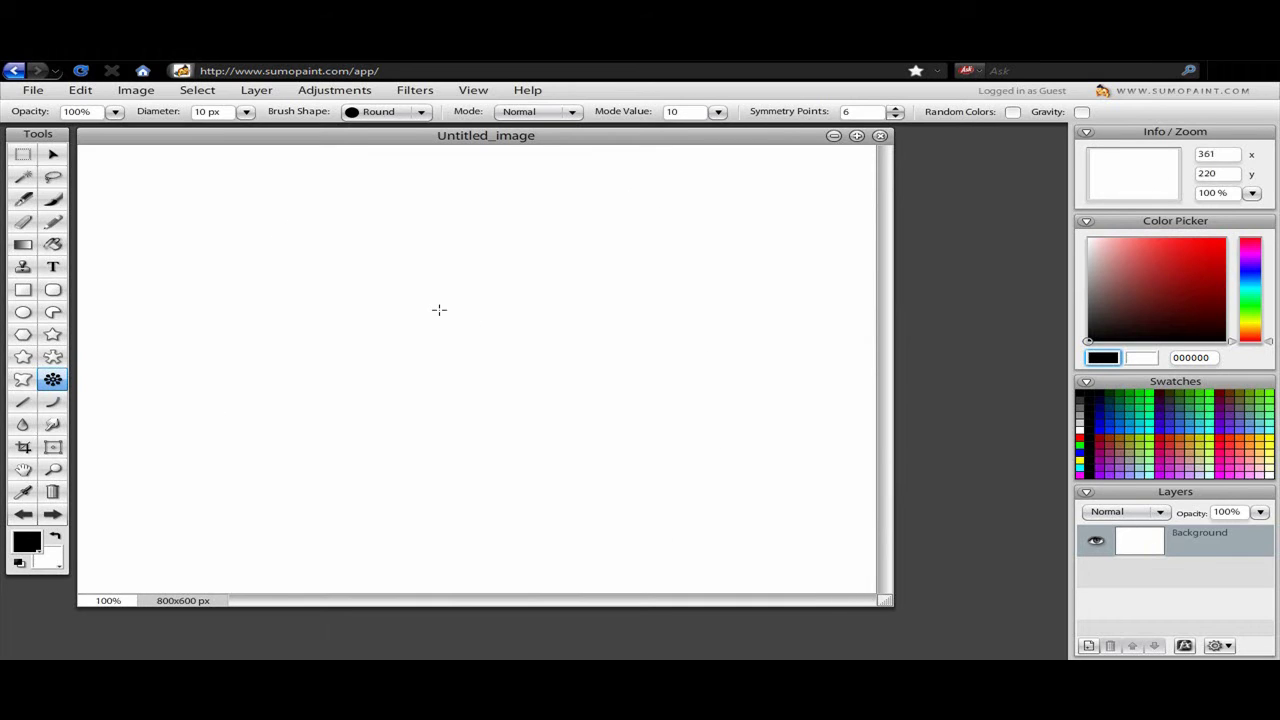
{"action": "left_click_drag", "start_coordinate": [544, 277], "coordinate": [571, 386]}
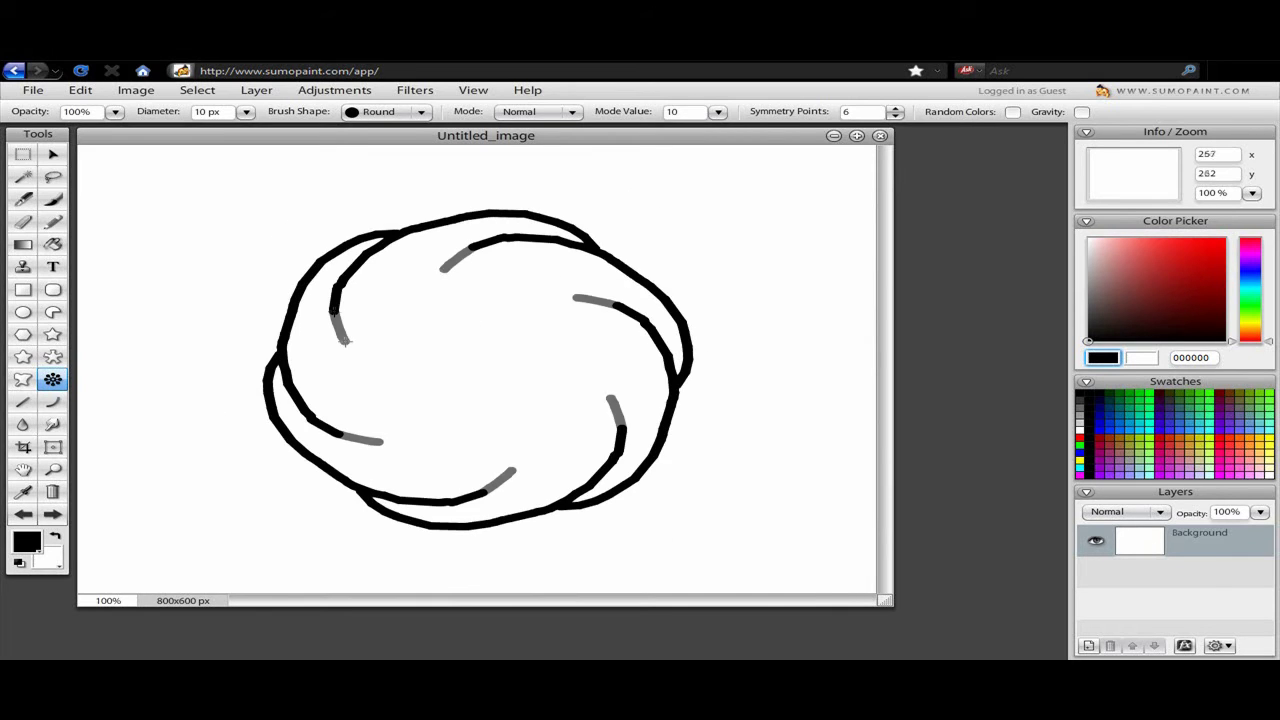
{"action": "key", "text": "ctrl+z"}
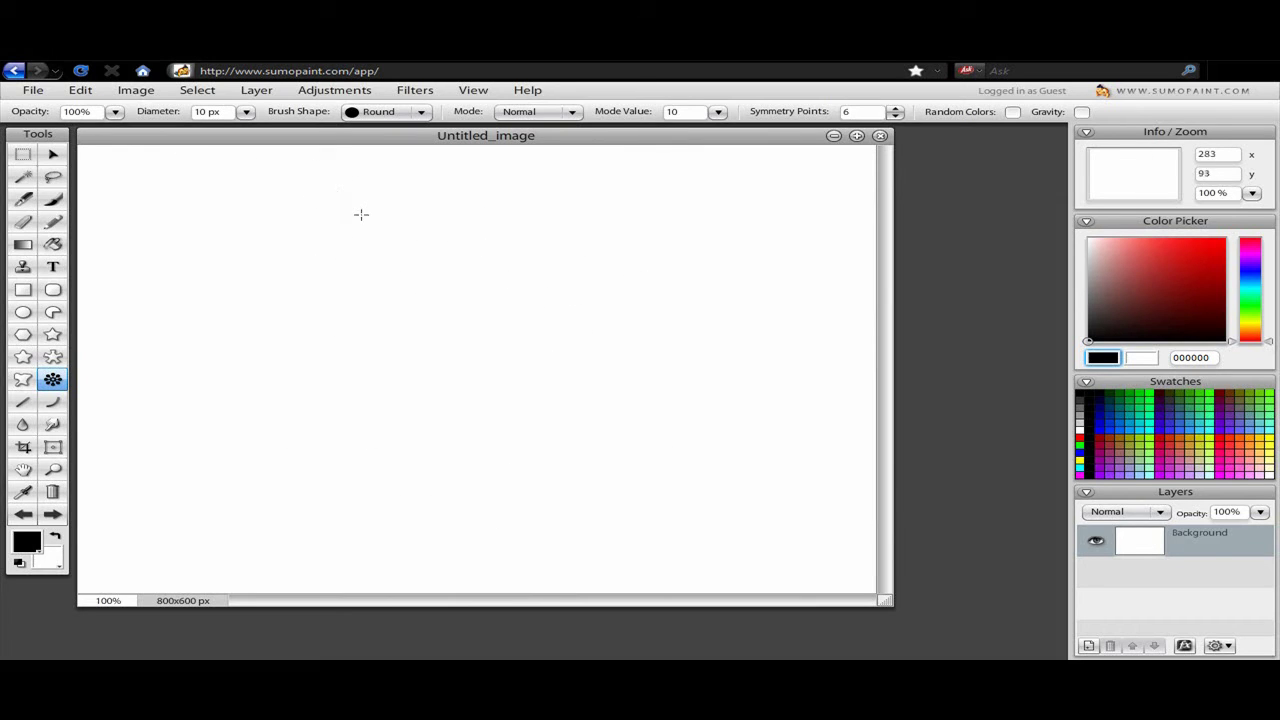
{"action": "left_click_drag", "start_coordinate": [361, 214], "coordinate": [443, 300]}
{"action": "left_click_drag", "start_coordinate": [411, 357], "coordinate": [297, 355]}
{"action": "left_click_drag", "start_coordinate": [405, 245], "coordinate": [432, 282]}
{"action": "left_click_drag", "start_coordinate": [292, 262], "coordinate": [348, 318]}
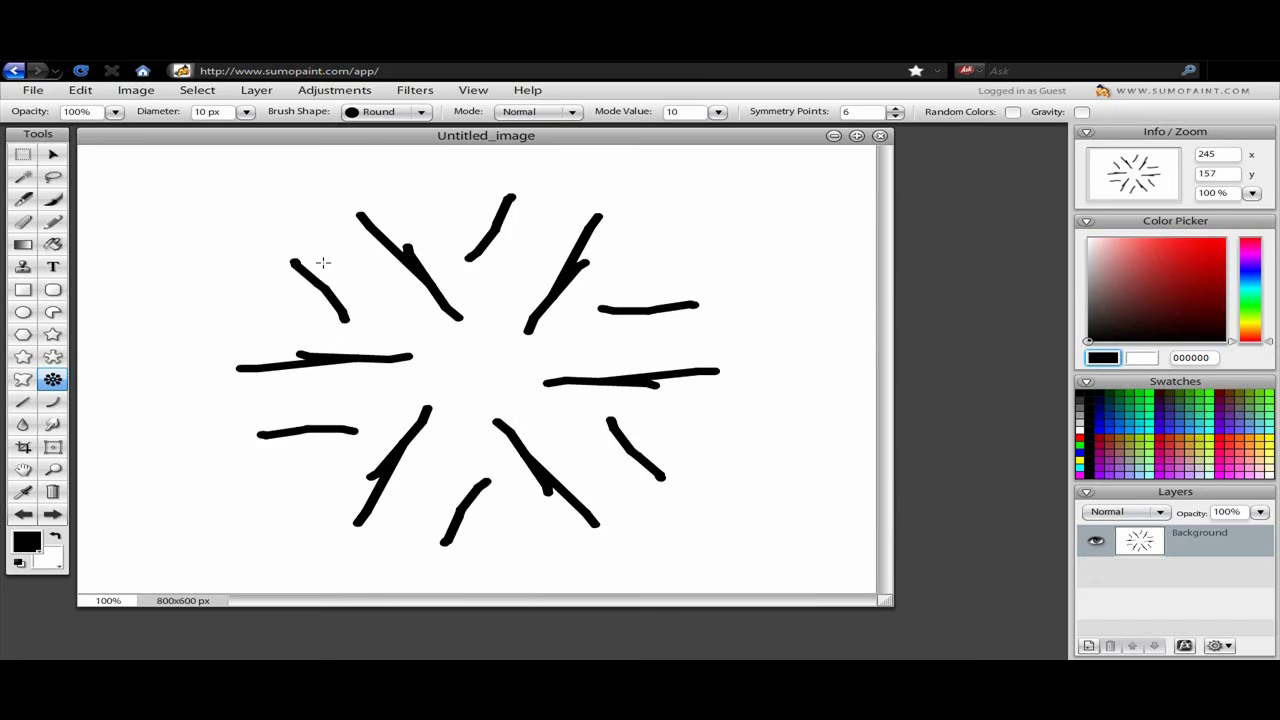
{"action": "key", "text": "ctrl+z"}
{"action": "key", "text": "ctrl+z"}
{"action": "key", "text": "ctrl+z"}
{"action": "key", "text": "ctrl+z"}
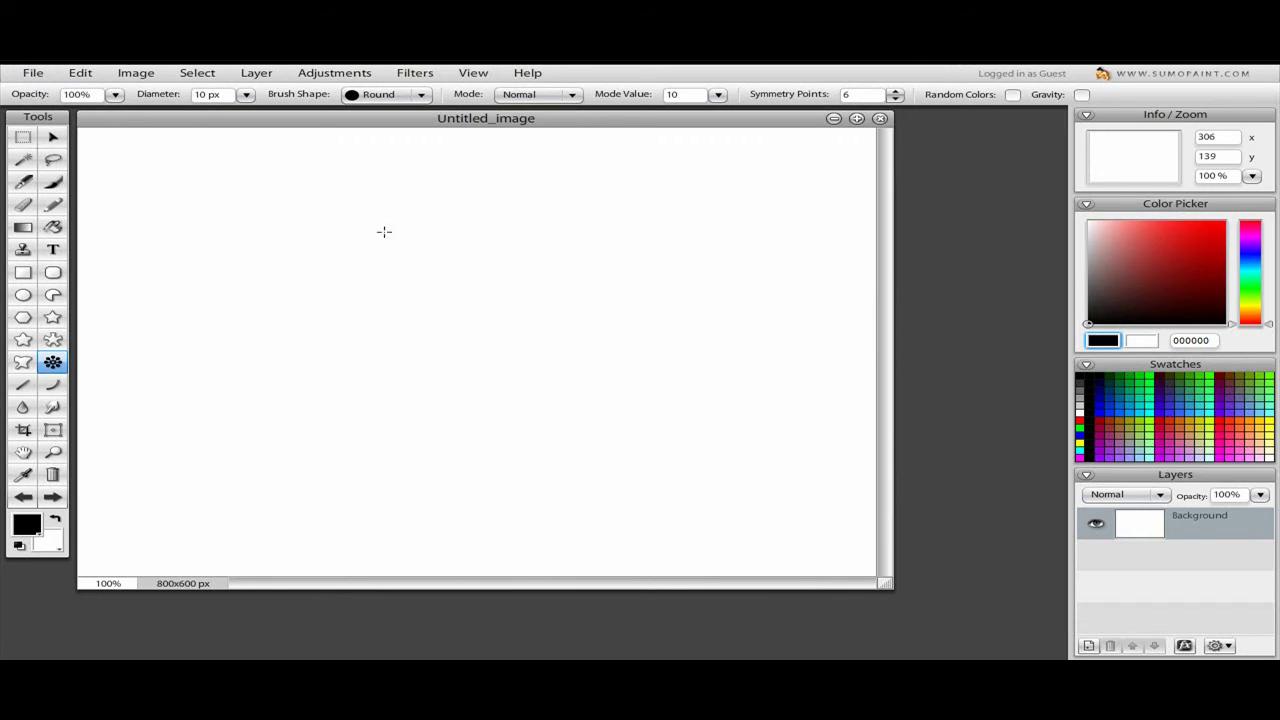
Open the New Image dialog from the File menu
{"action": "left_click", "coordinate": [30, 76]}
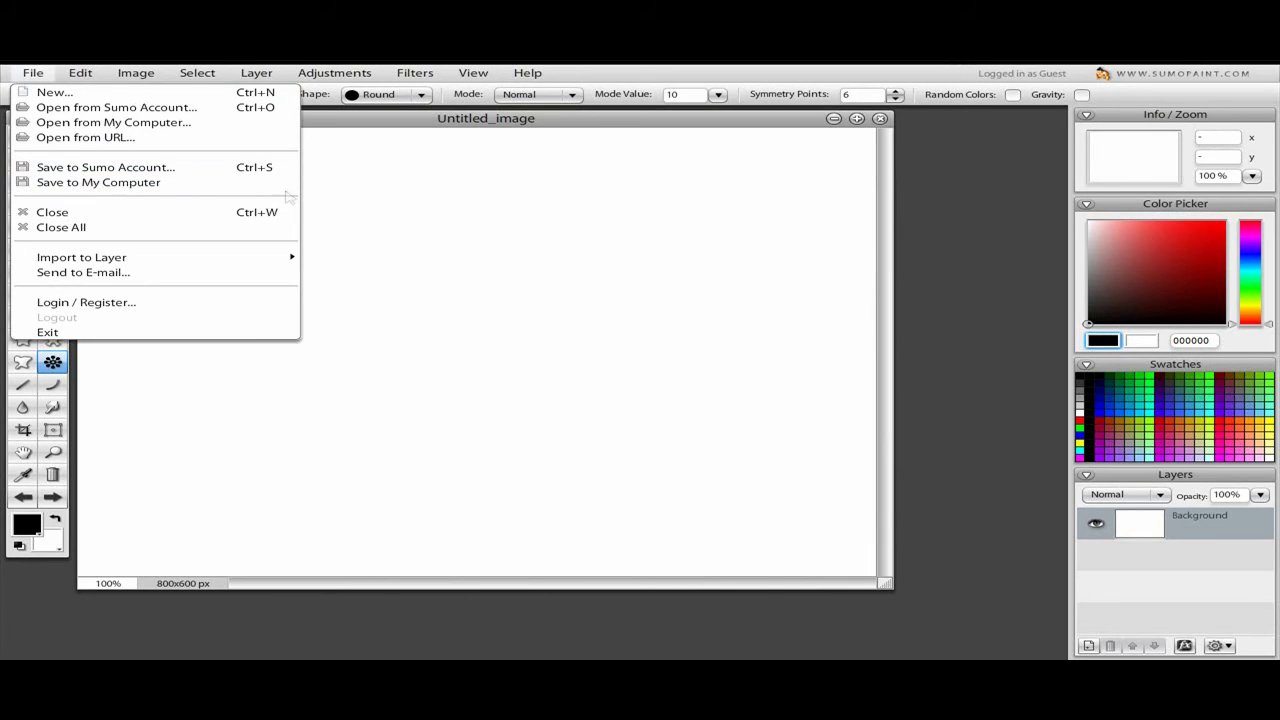
{"action": "left_click", "coordinate": [143, 92]}
Create a 4×3 px untitled image, entering 4 as the width
{"action": "left_click", "coordinate": [664, 340]}
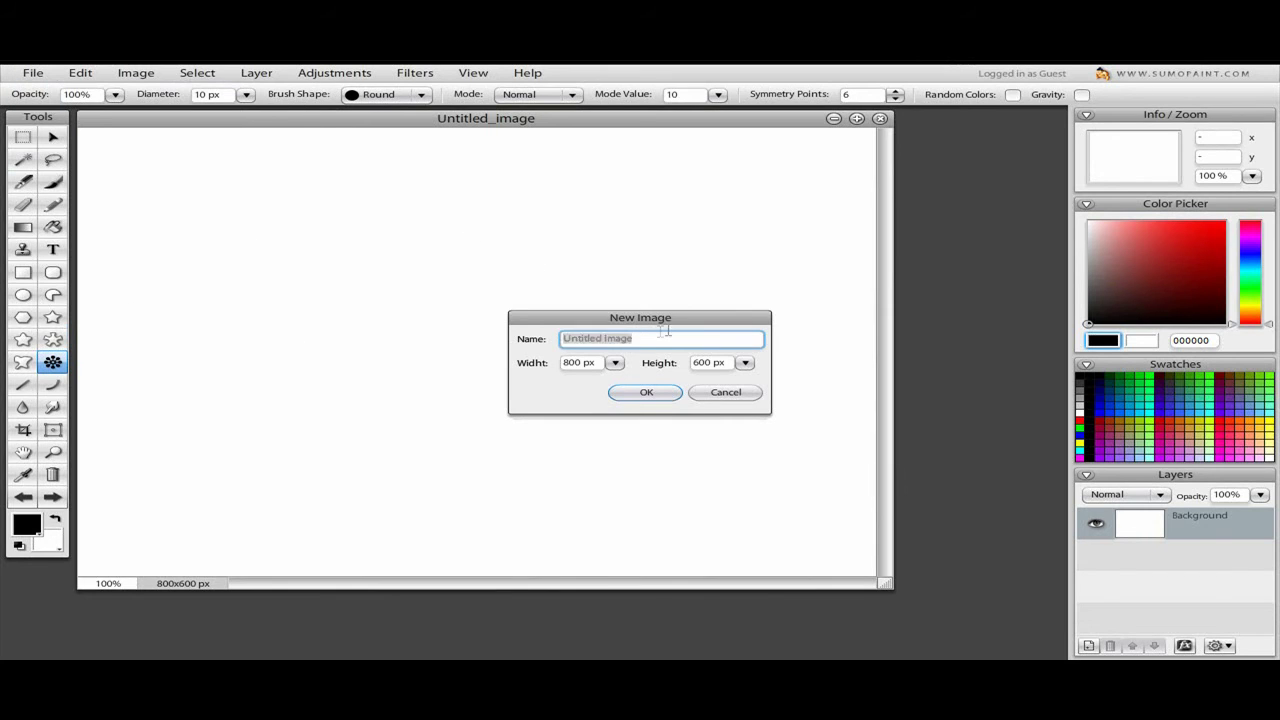
{"action": "left_click", "coordinate": [614, 362]}
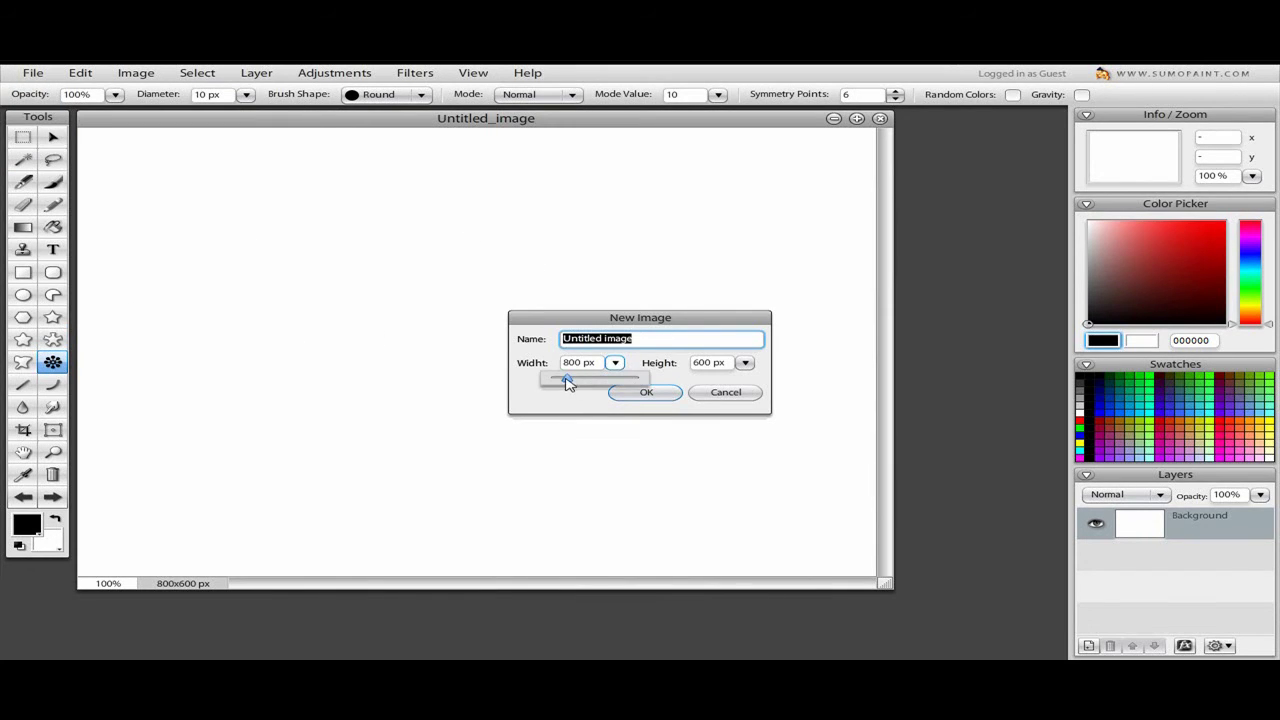
{"action": "left_click", "coordinate": [745, 362]}
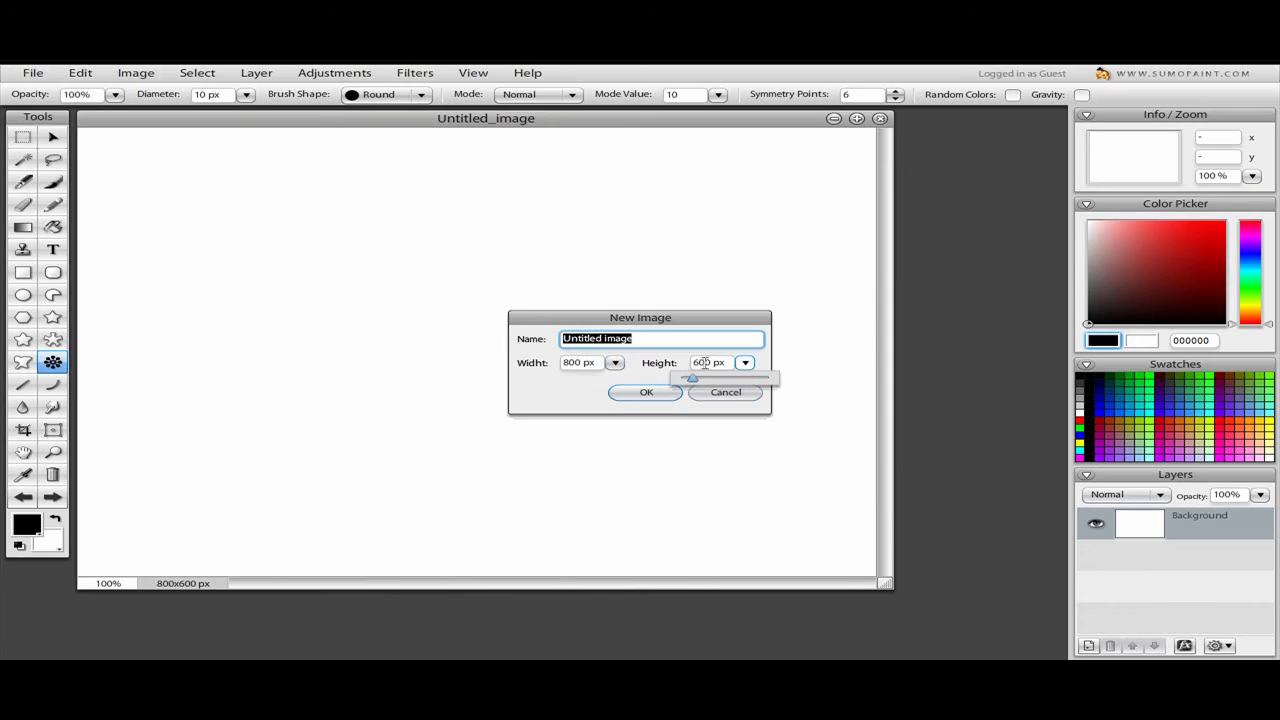
{"action": "left_click", "coordinate": [704, 363]}
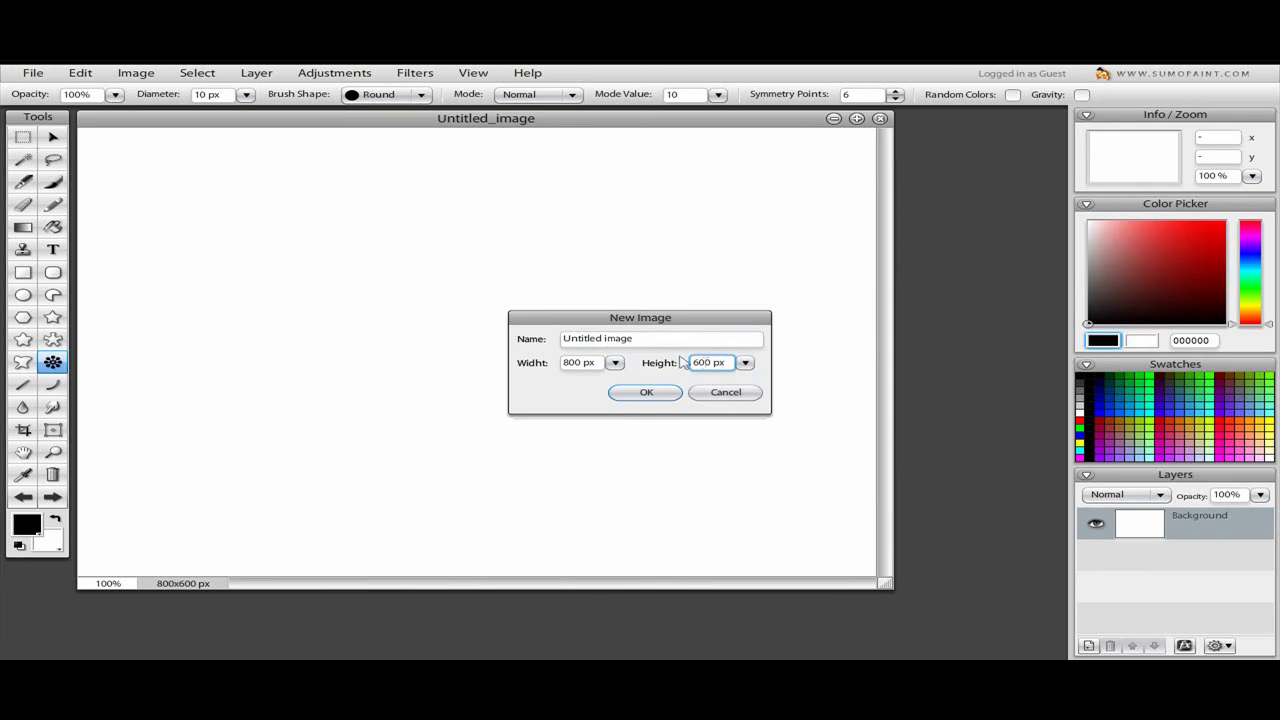
{"action": "left_click", "coordinate": [582, 361]}
{"action": "type", "text": "4"}
{"action": "left_click", "coordinate": [709, 362]}
{"action": "left_click", "coordinate": [646, 392]}
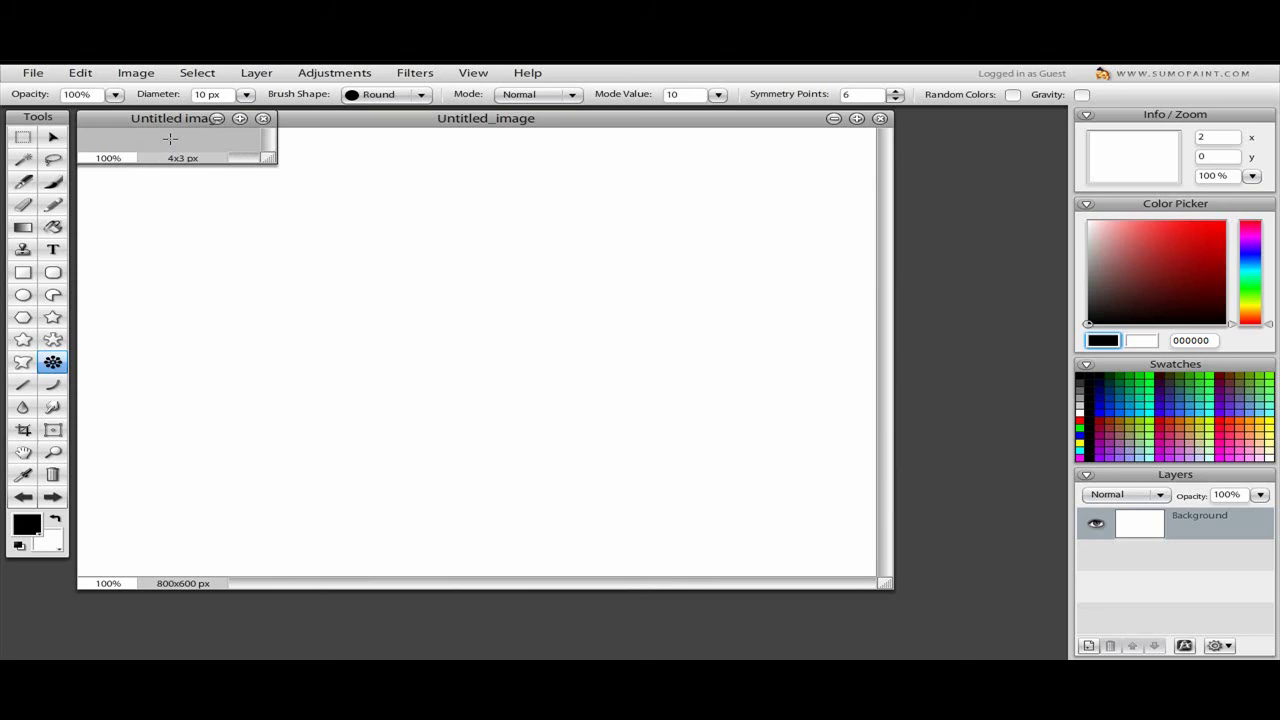
Close the 4×3 image and drag a six-fold black flower around the canvas centre
{"action": "left_click", "coordinate": [263, 118]}
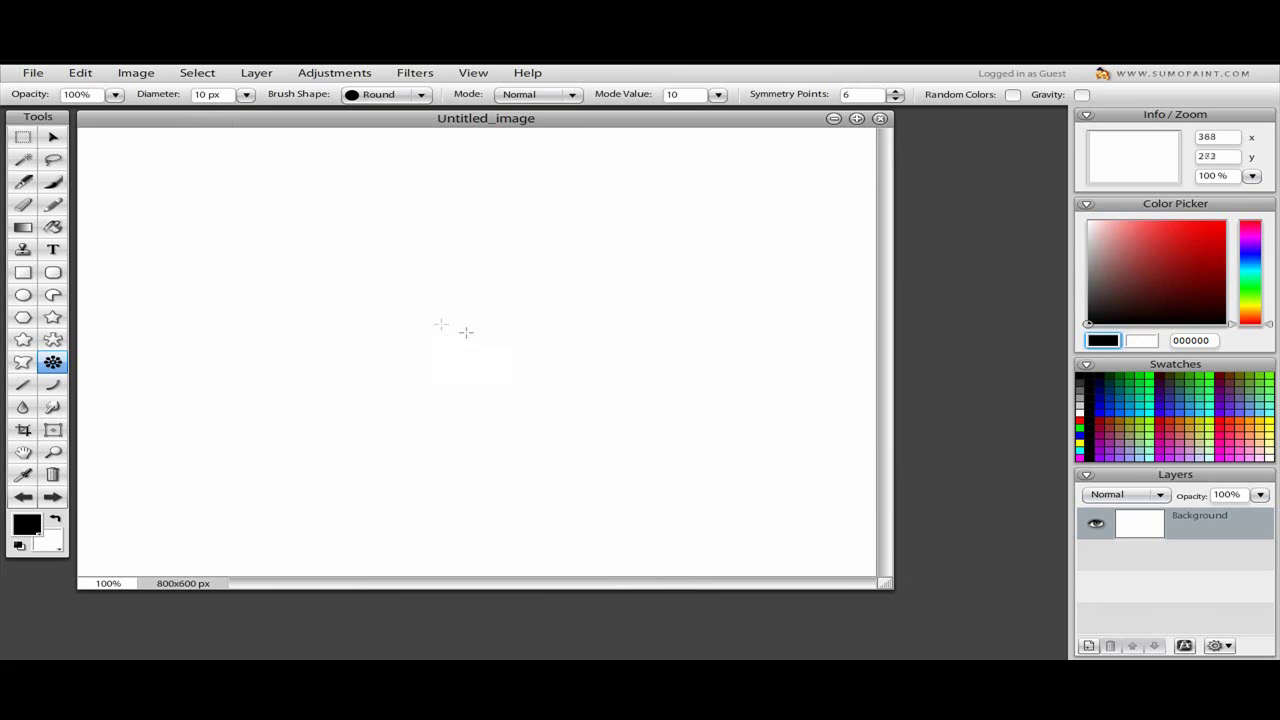
{"action": "mouse_move", "coordinate": [466, 331]}
{"action": "left_mouse_down"}
{"action": "mouse_move", "coordinate": [361, 313]}
{"action": "mouse_move", "coordinate": [528, 334]}
{"action": "mouse_move", "coordinate": [683, 393]}
{"action": "mouse_move", "coordinate": [737, 371]}
{"action": "mouse_move", "coordinate": [734, 286]}
{"action": "mouse_move", "coordinate": [681, 253]}
{"action": "mouse_move", "coordinate": [690, 324]}
{"action": "mouse_move", "coordinate": [678, 368]}
{"action": "mouse_move", "coordinate": [648, 368]}
{"action": "mouse_move", "coordinate": [665, 299]}
{"action": "mouse_move", "coordinate": [606, 246]}
{"action": "mouse_move", "coordinate": [556, 264]}
{"action": "mouse_move", "coordinate": [493, 350]}
{"action": "left_mouse_up"}
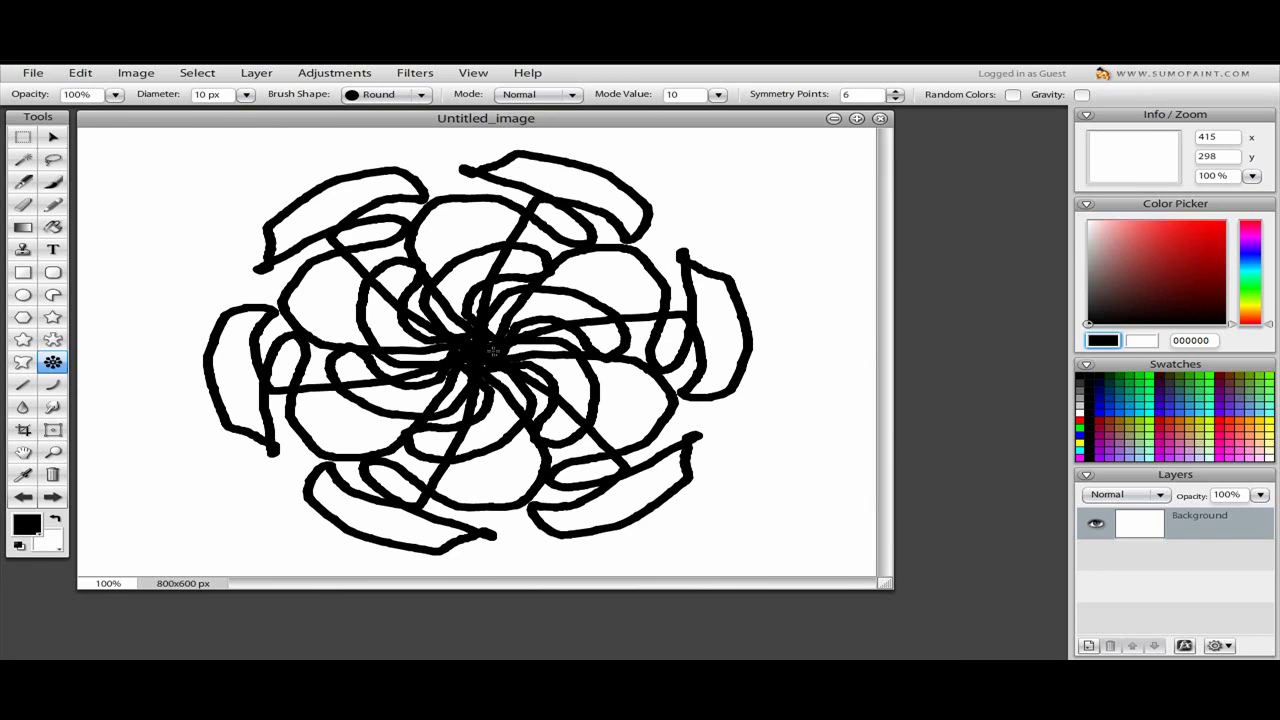